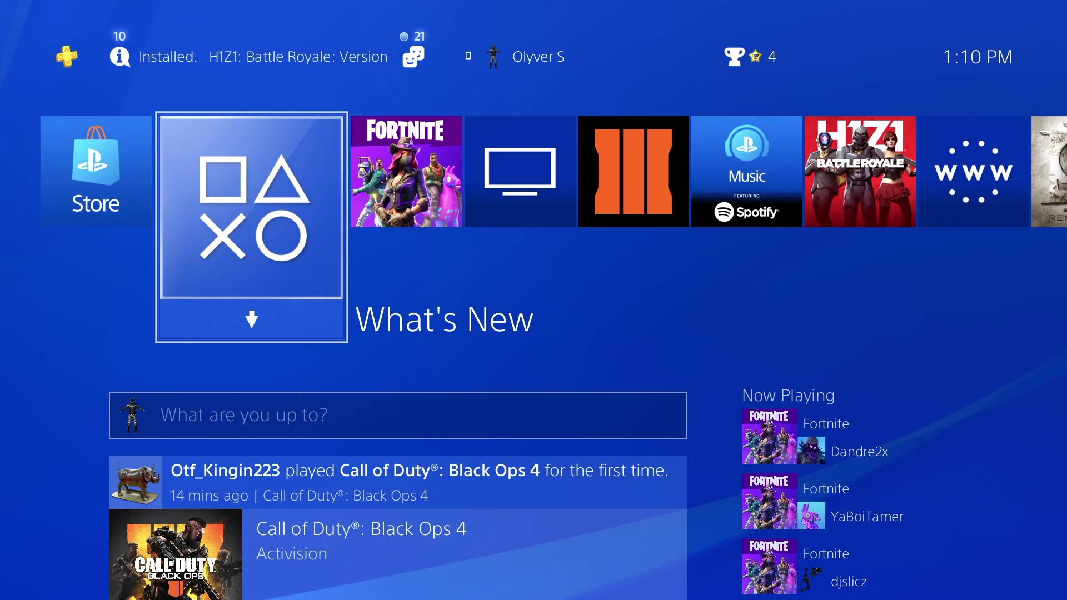
Step: Open the PlayStation 4 console's Settings from the home screen
key(Up)
key(Right)
key(Right)
key(Right)
key(Right)
key(Right)
key(Right)
key(Right)
key(Right)
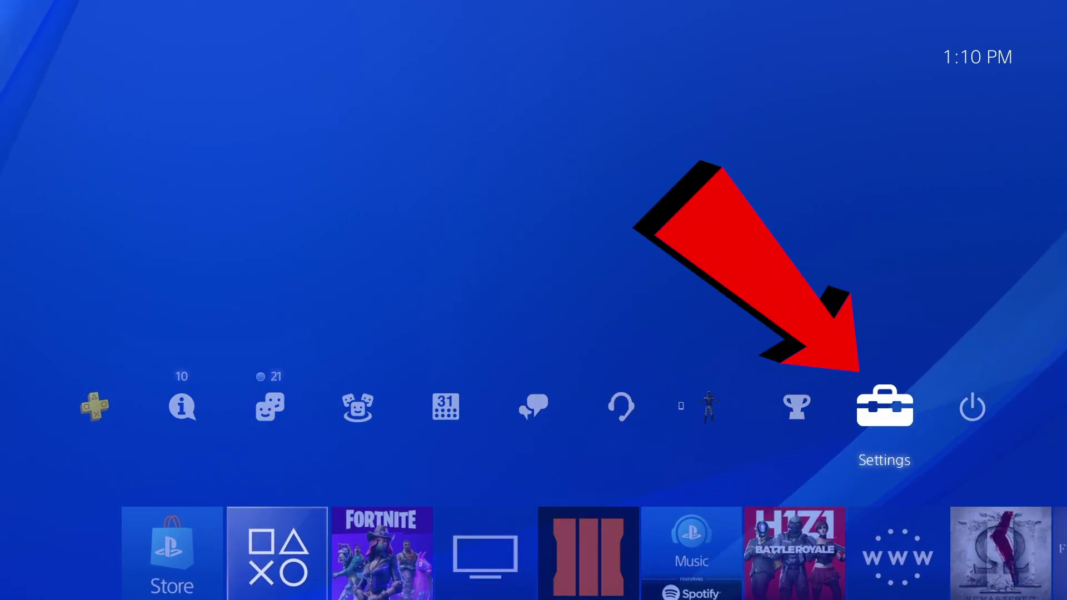
key(Return)
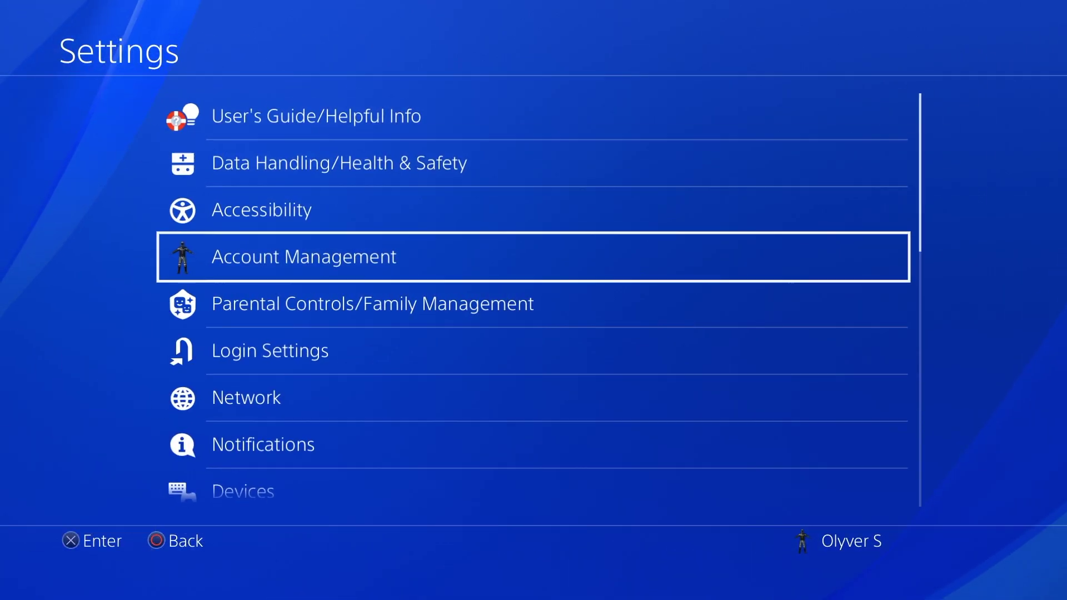
Step: Open the System settings near the end of the console's settings list
key(Down)
key(Down)
key(Down)
key(Down)
key(Down)
key(Down)
key(Down)
key(Down)
key(Down)
key(Down)
key(Down)
key(Down)
key(Down)
key(Down)
key(Down)
key(Down)
key(Down)
key(Down)
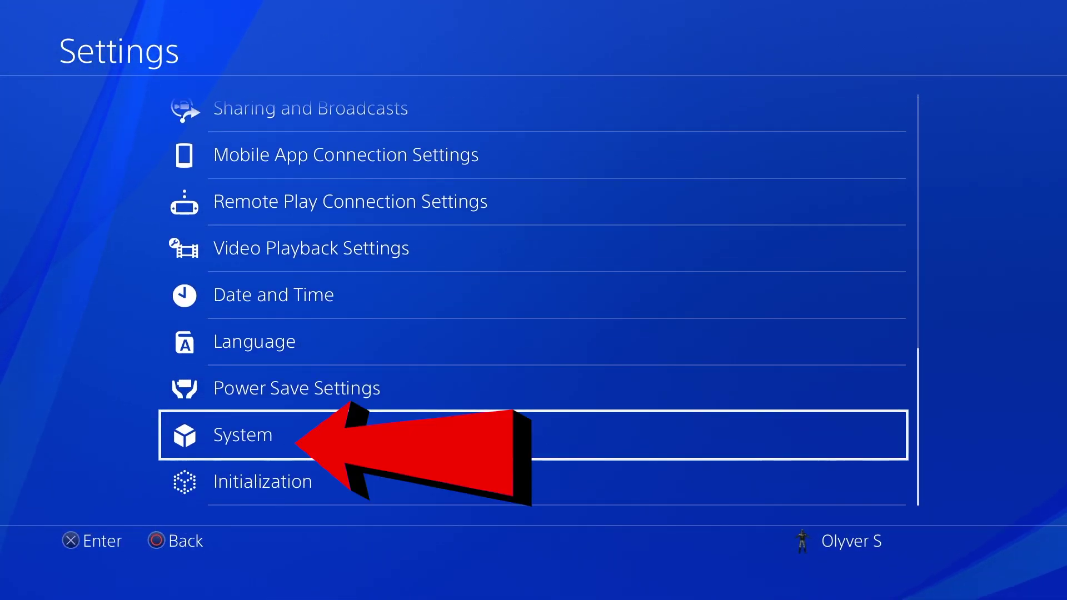
key(Return)
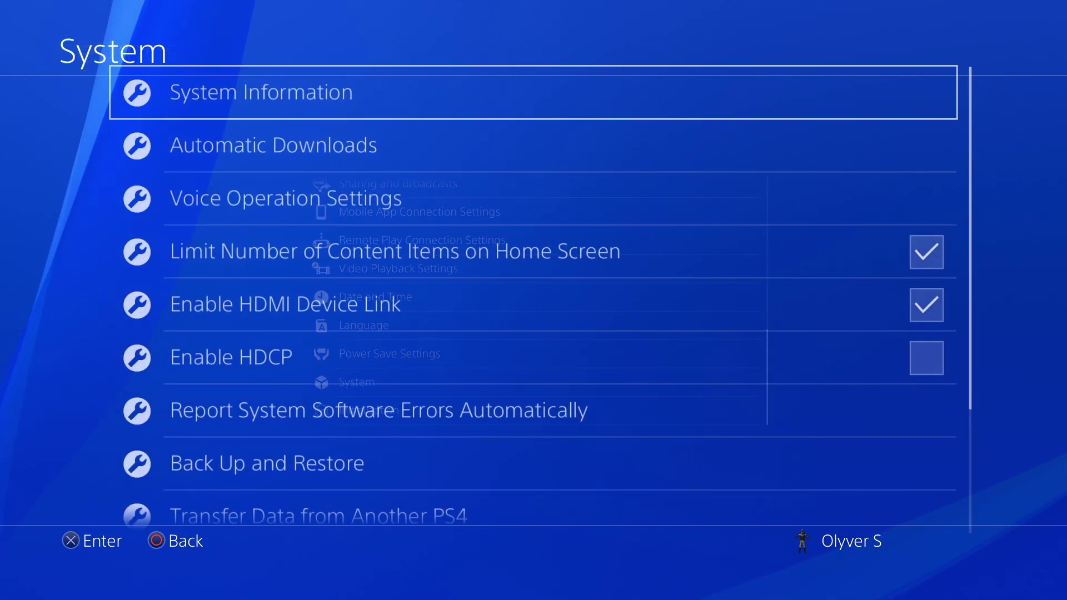
Step: Go to the Enable HDCP option within the System settings
key(Down)
key(Down)
key(Down)
key(Down)
key(Down)
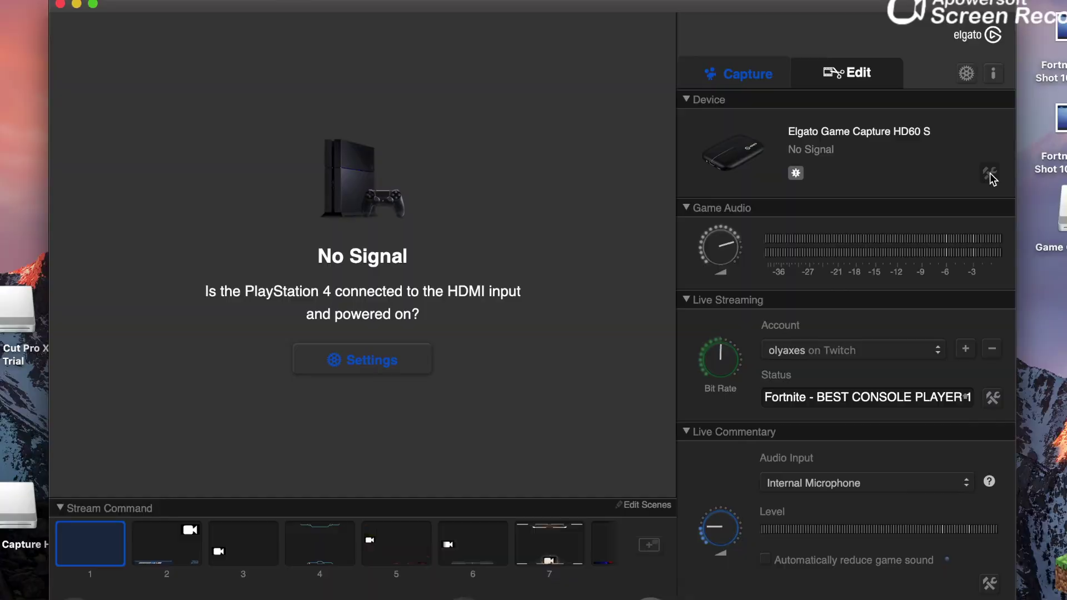
Step: In Elgato Game Capture, configure the HD60 S capture settings with PlayStation 4 as input device and quality at Best
click(991, 175)
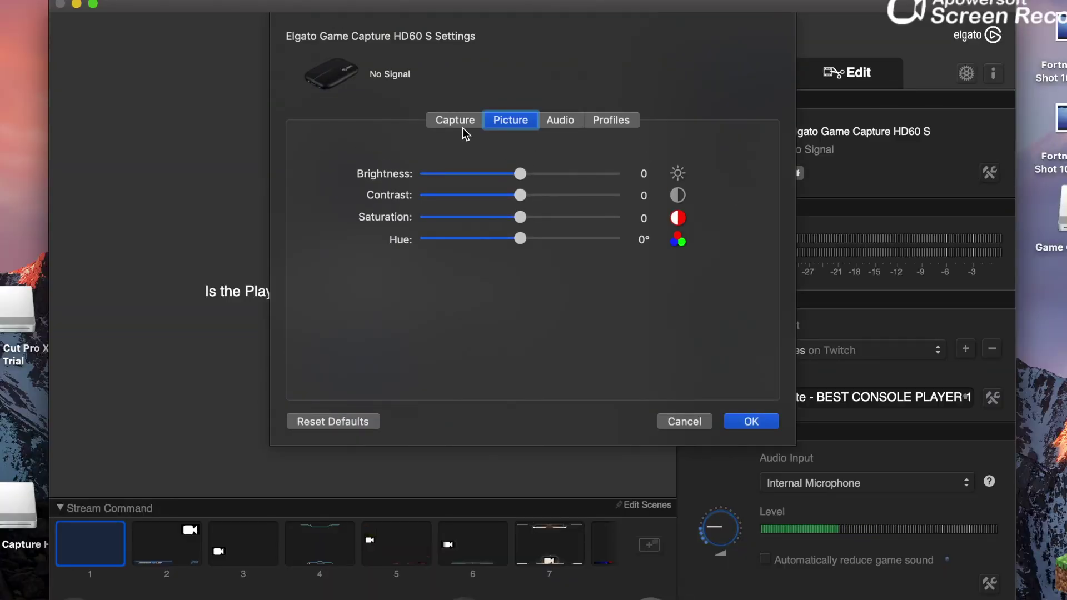
click(460, 122)
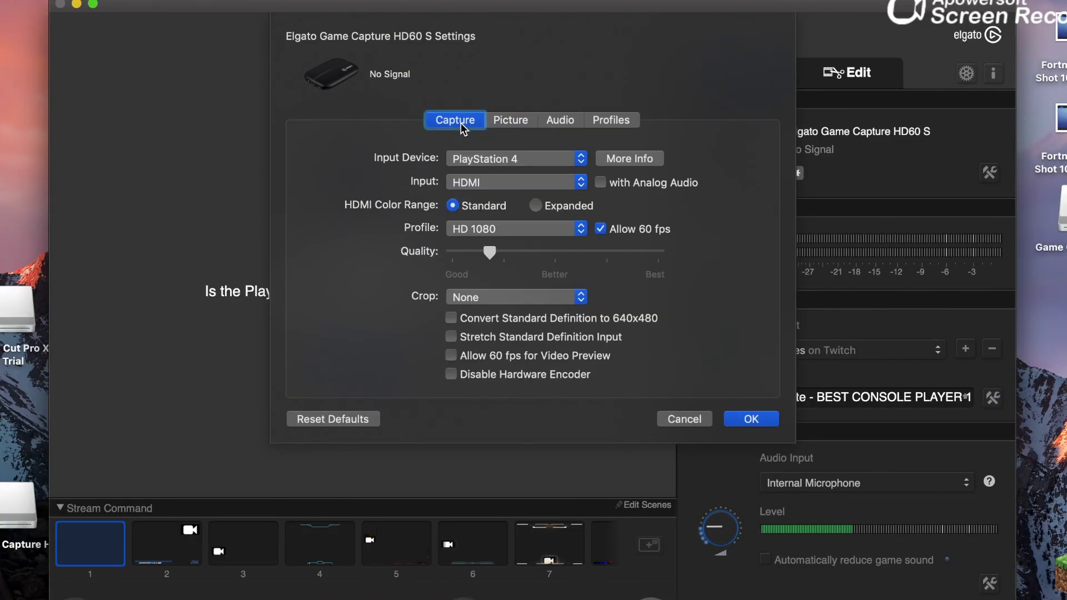
click(486, 160)
click(488, 161)
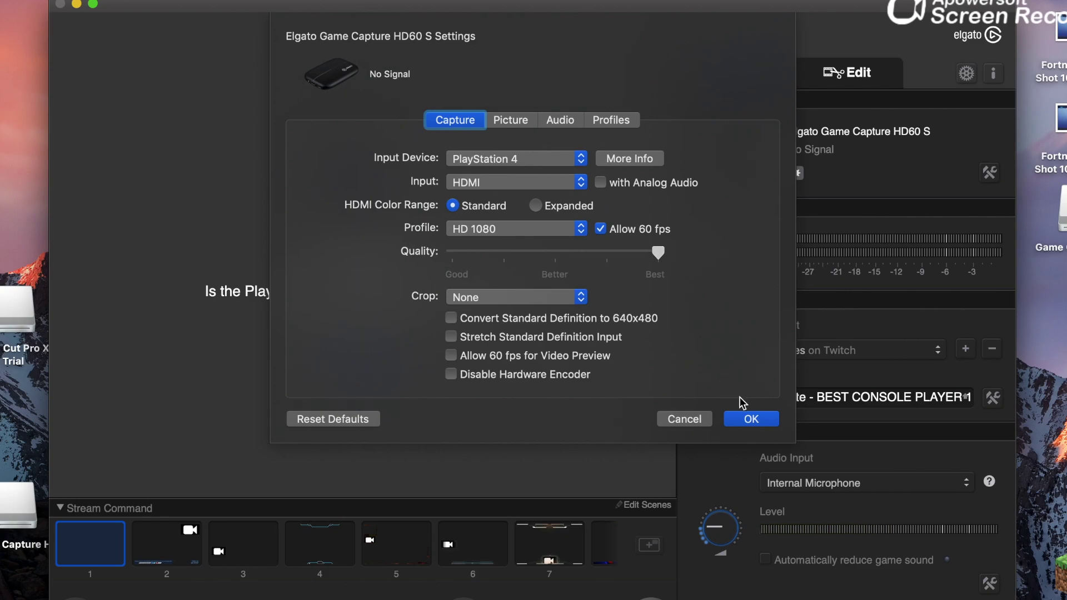
click(744, 421)
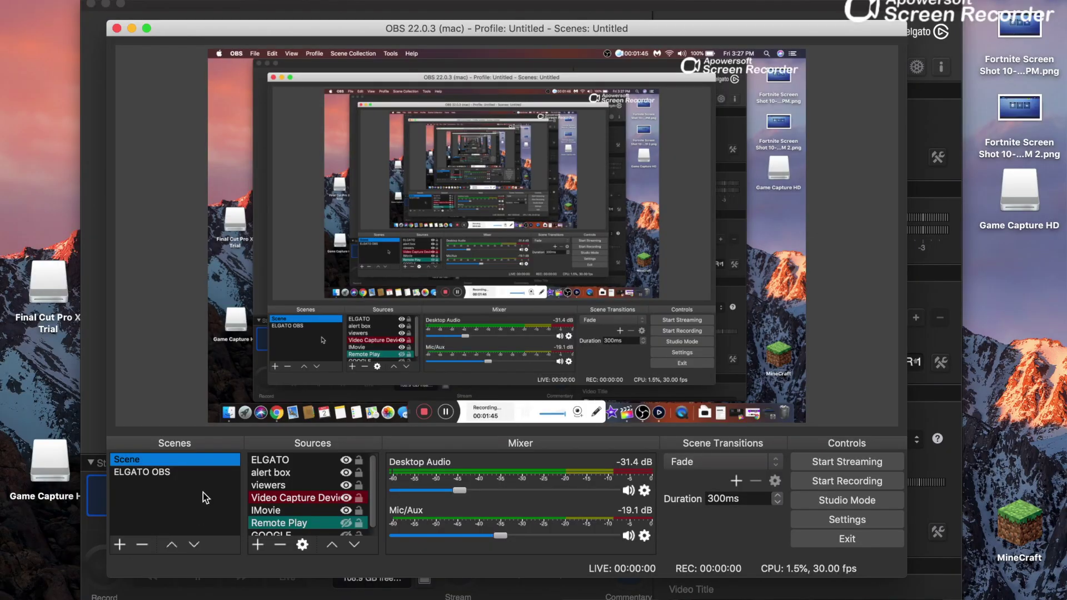
Step: In OBS, add a new scene named VIDEO ELGATO
click(118, 544)
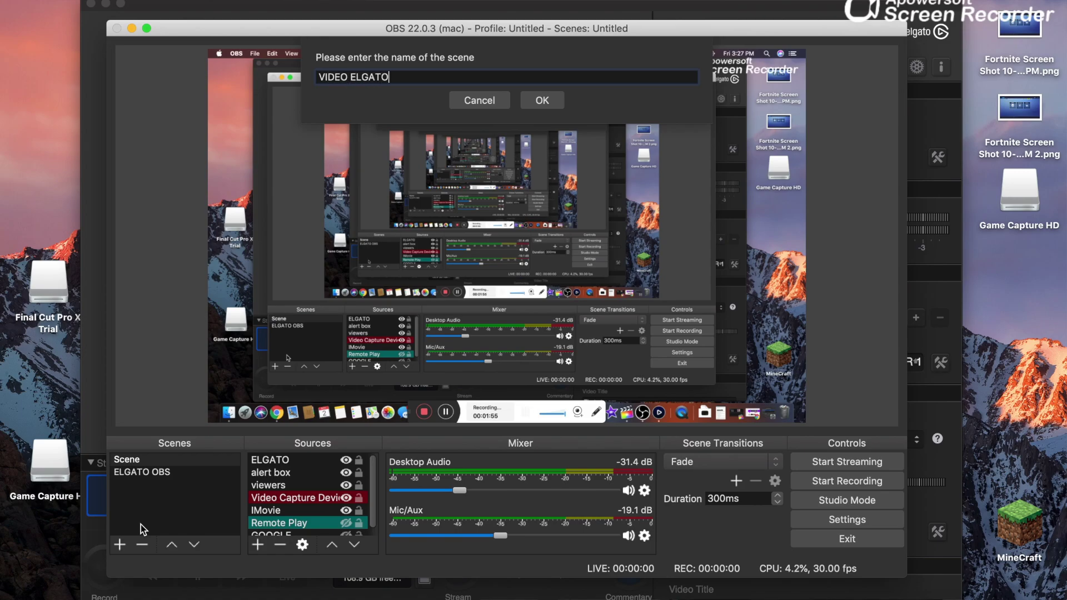
key(Return)
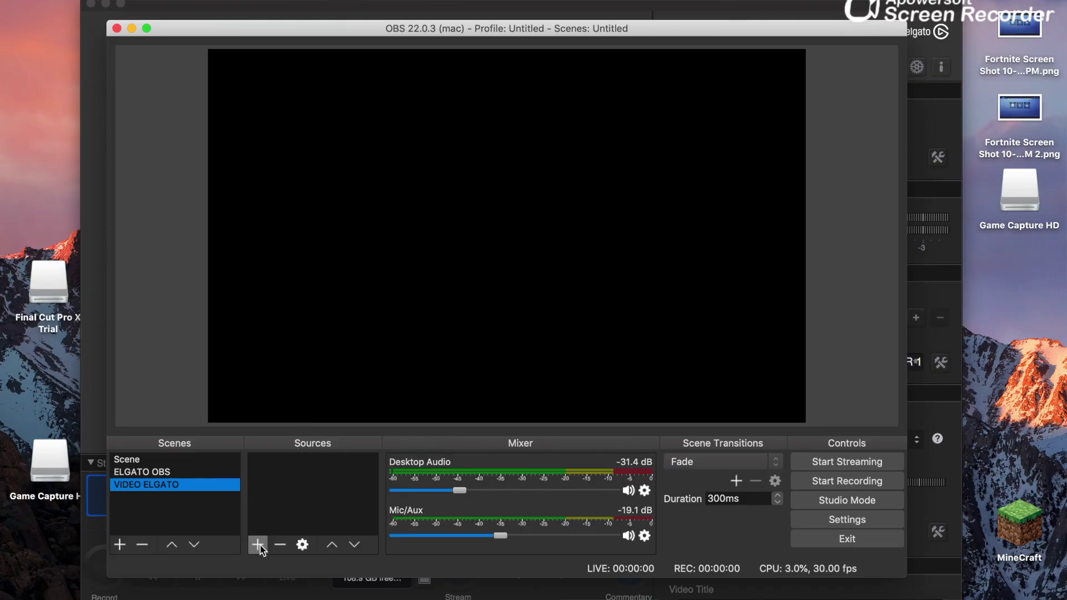
Step: Add a Video Capture Device source named elgato using the FaceTime HD Camera, and enlarge and reposition it in the preview
click(258, 545)
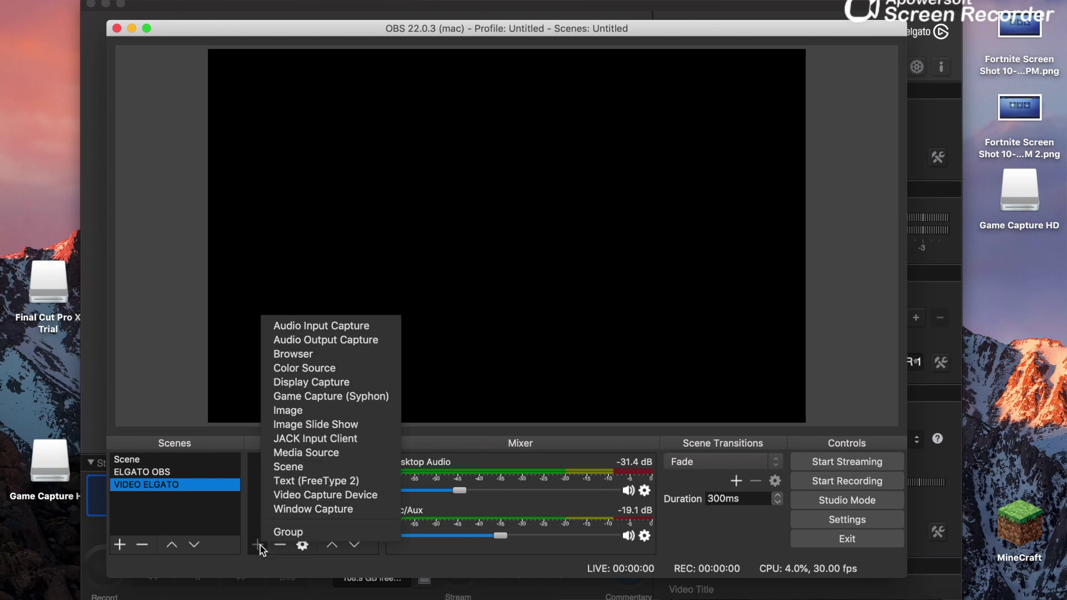
click(310, 495)
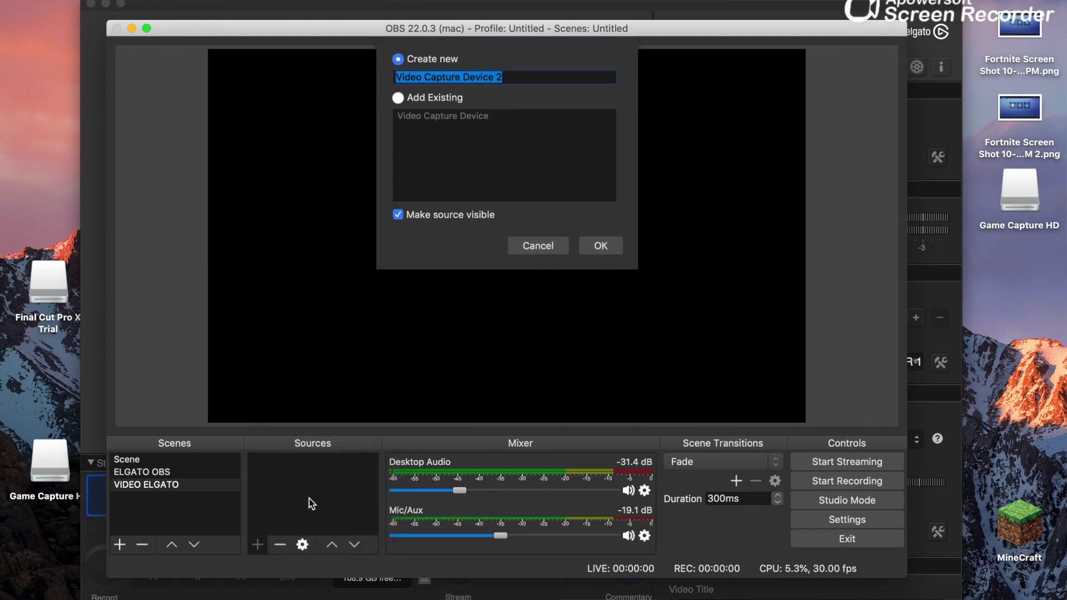
click(582, 247)
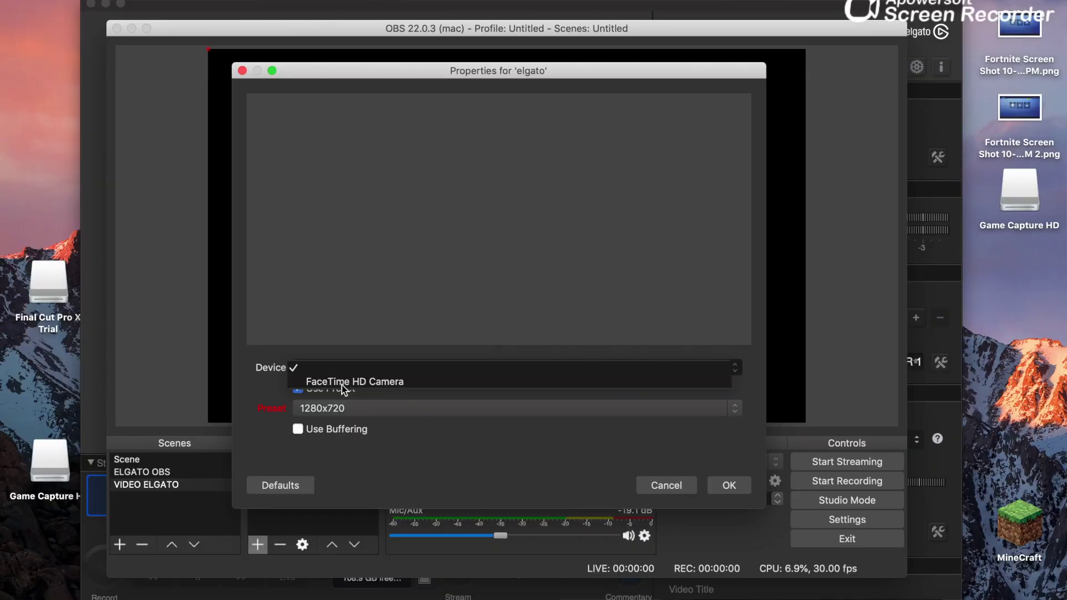
click(345, 388)
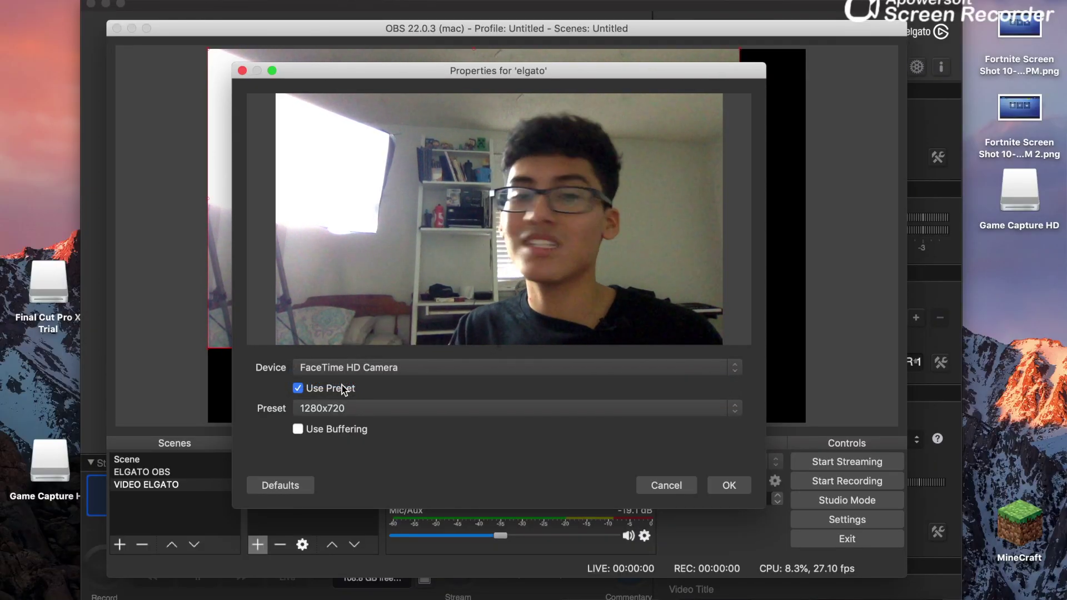
click(726, 484)
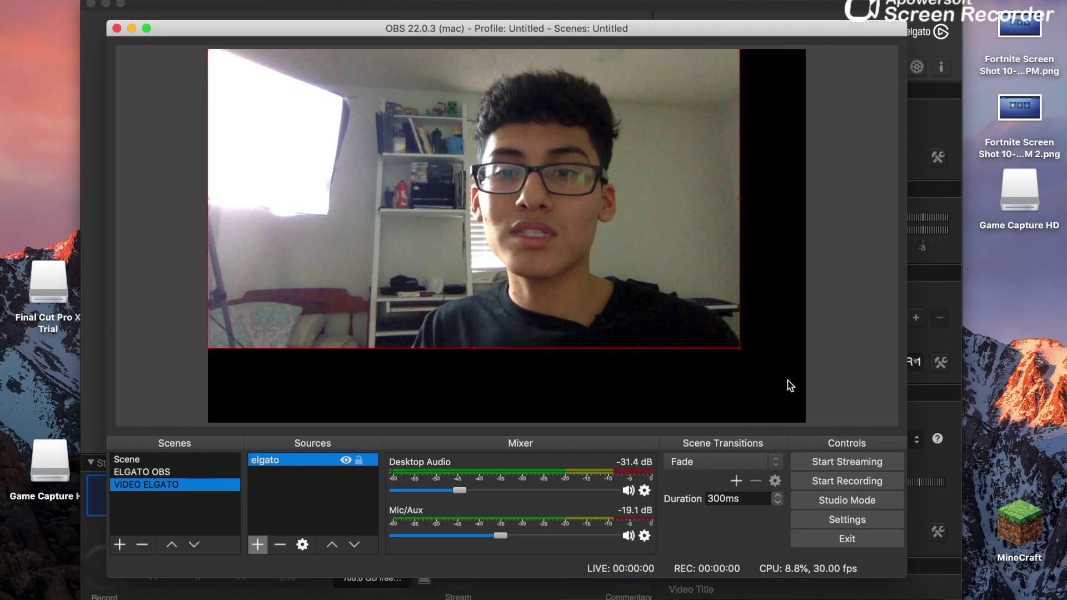
drag(740, 350, 699, 369)
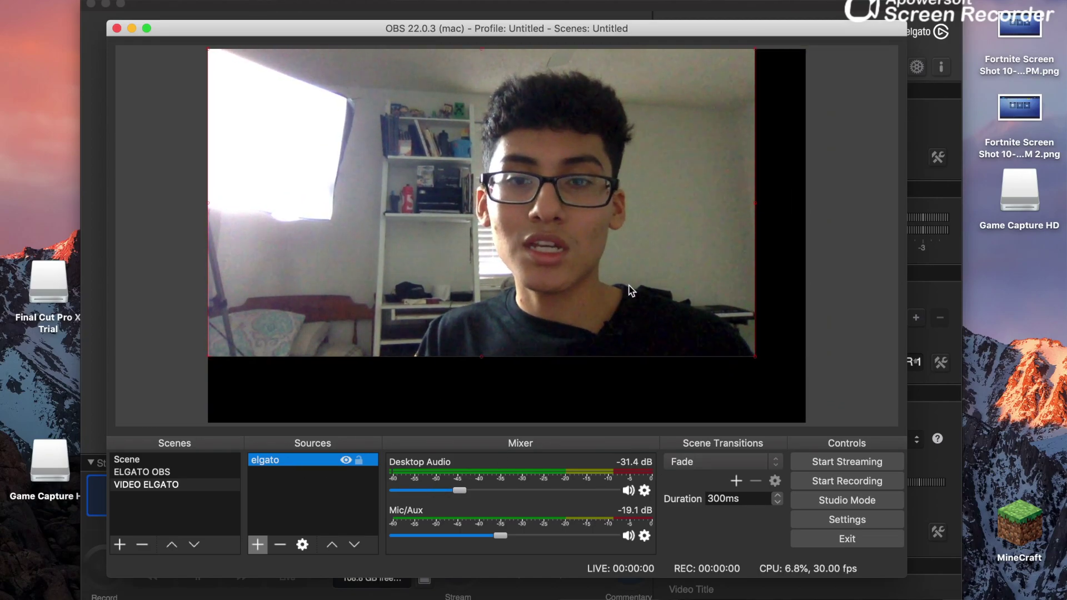
drag(527, 251, 544, 272)
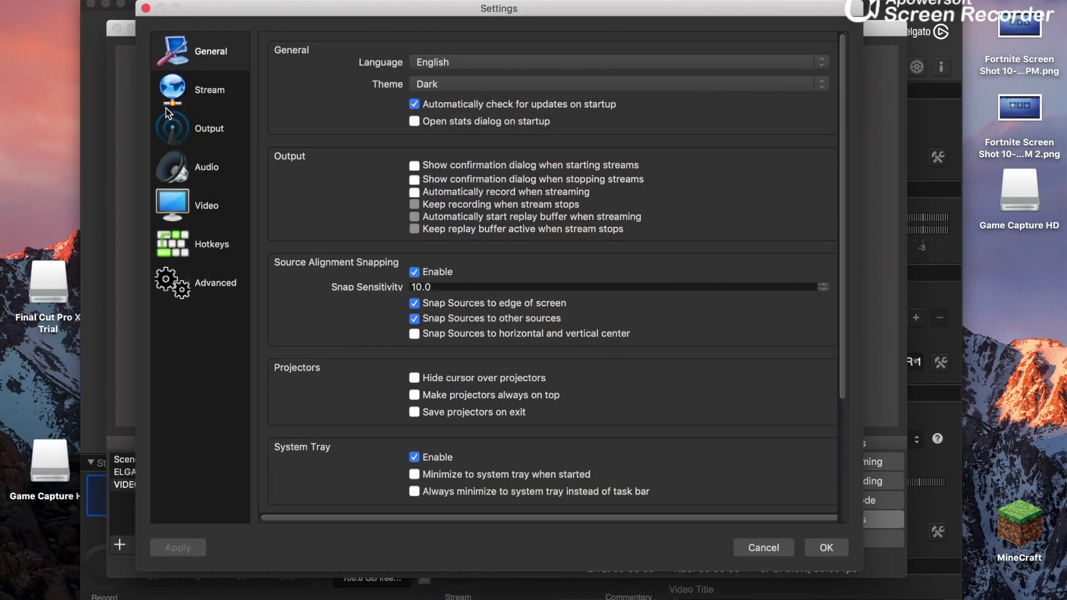
Step: Open the Stream section of the OBS settings
click(216, 95)
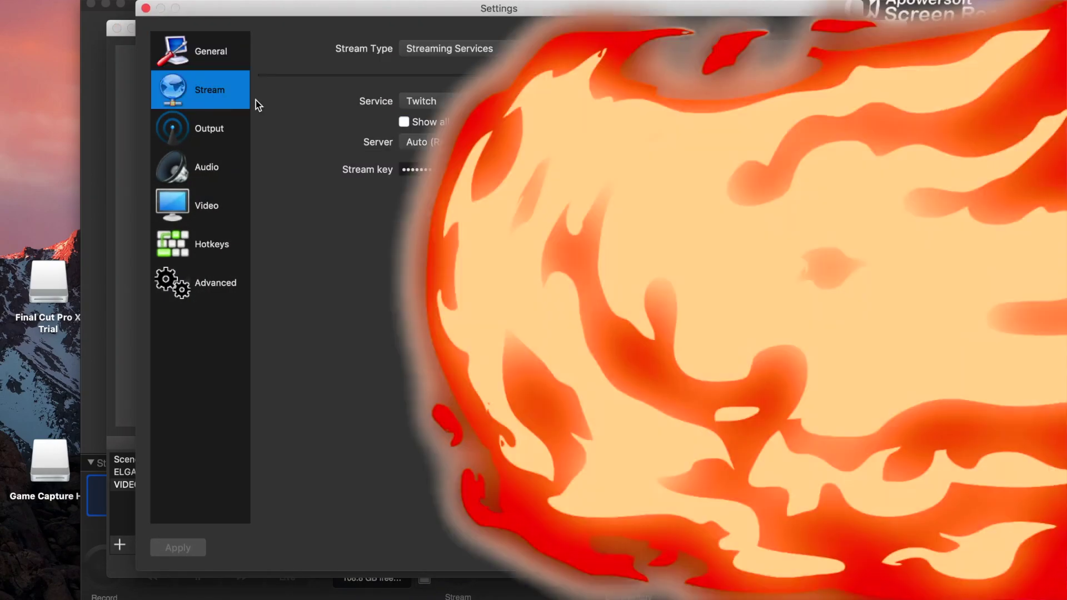